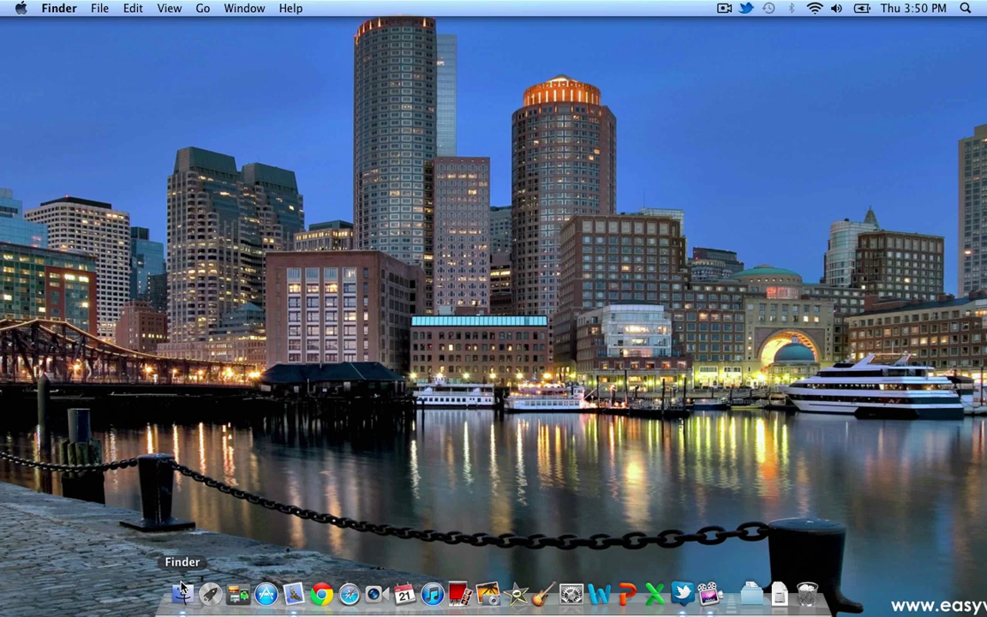
# In a Finder window, browse the Mac BackUp drive to the Beta Software/DP folder
pyautogui.click(182, 591)
pyautogui.scroll(-1, 234, 457)
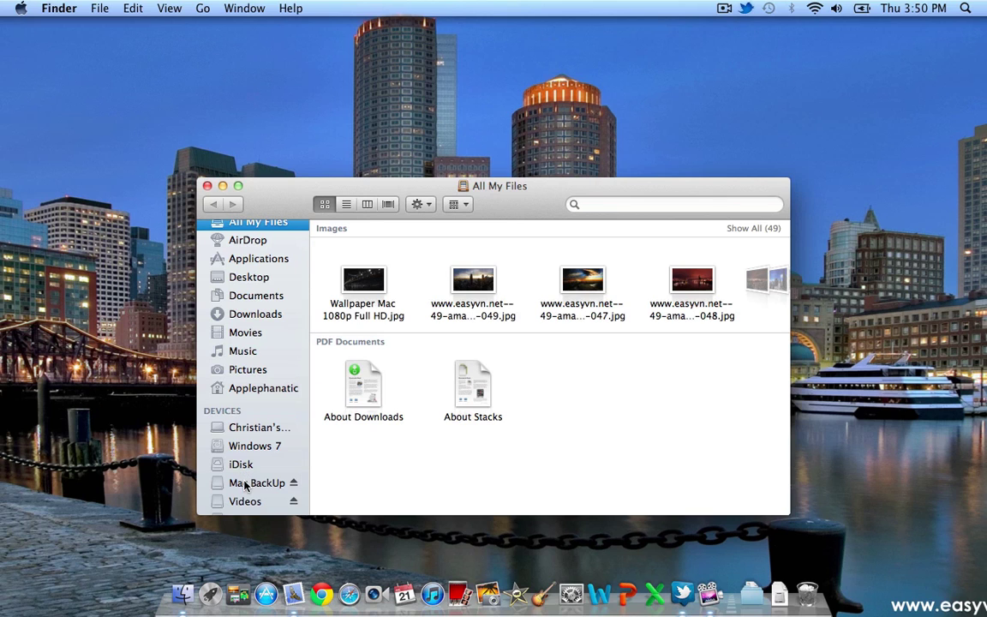
pyautogui.click(246, 484)
pyautogui.scroll(5, 422, 420)
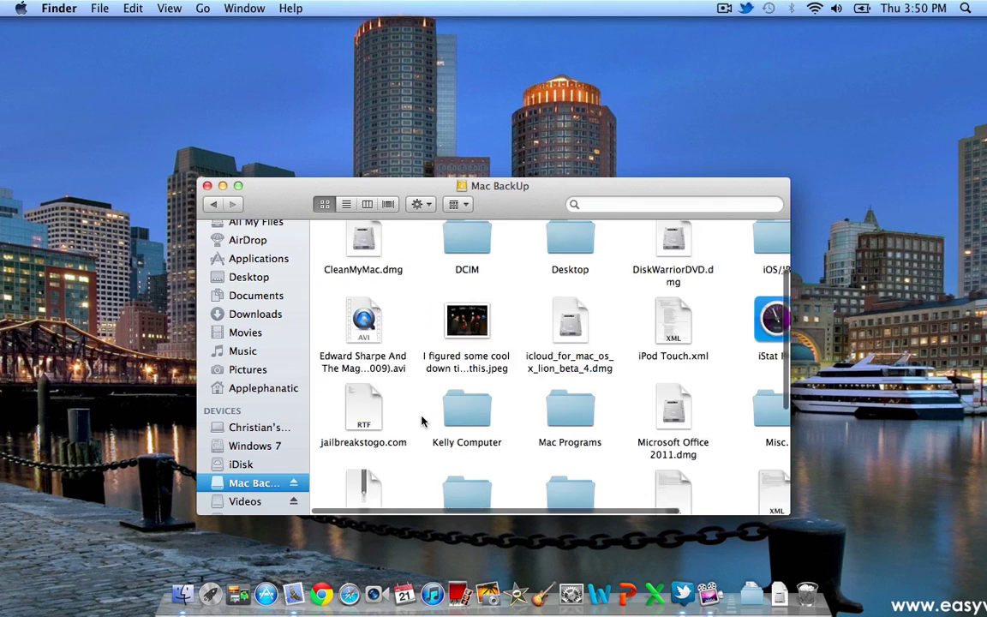
pyautogui.scroll(3, 422, 419)
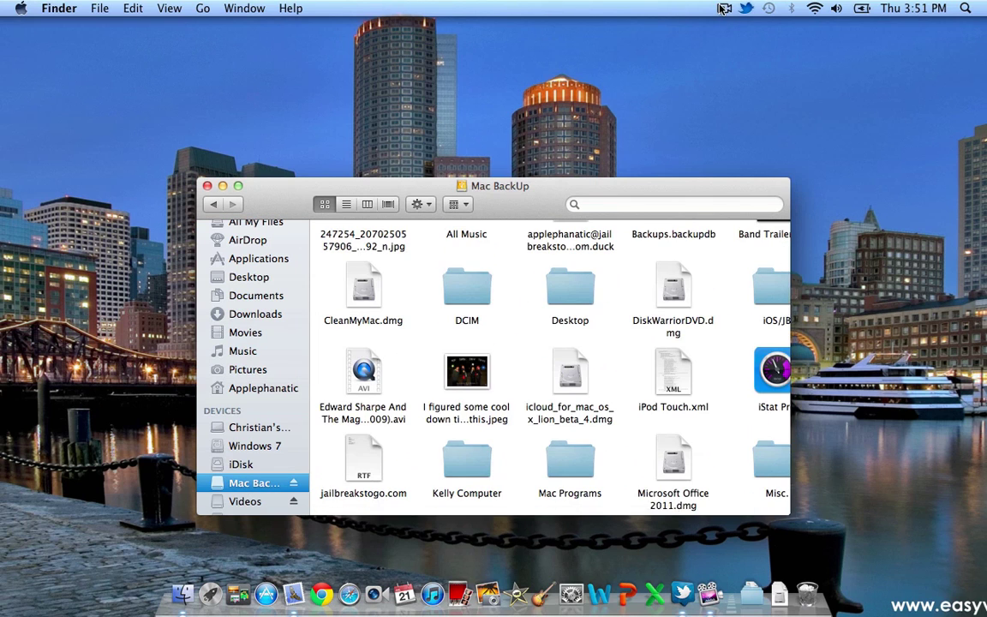
pyautogui.click(723, 9)
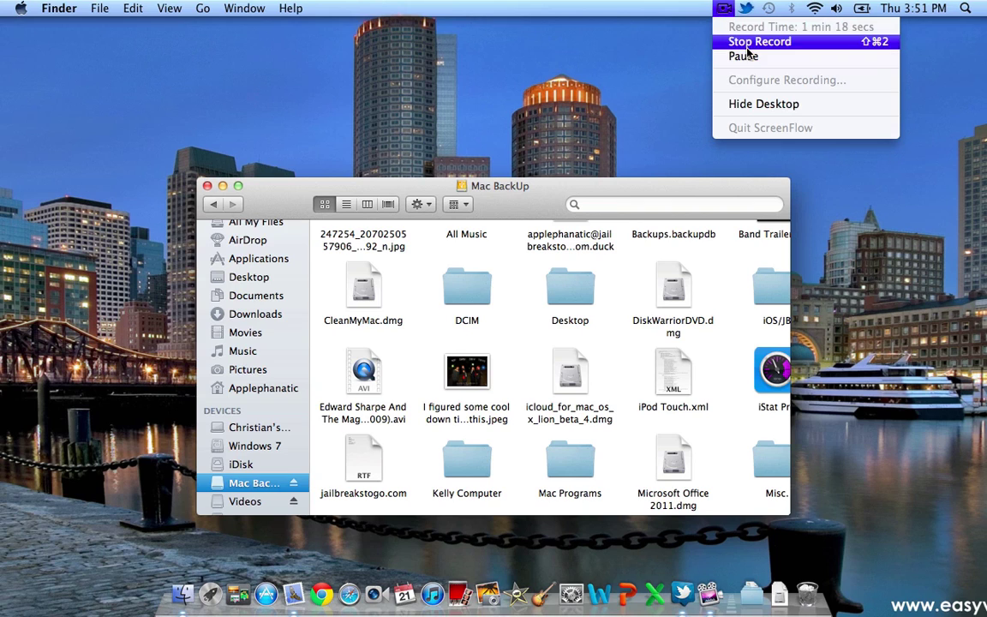
pyautogui.click(744, 57)
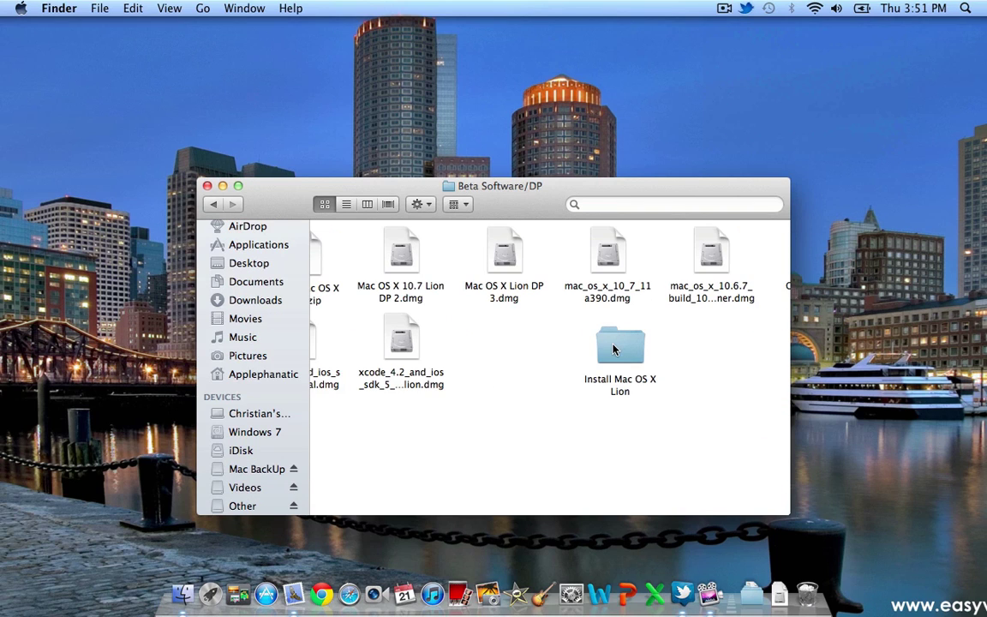
# Copy the Install Mac OS X Lion folder onto the desktop
pyautogui.moveTo(613, 349); pyautogui.dragTo(669, 124)
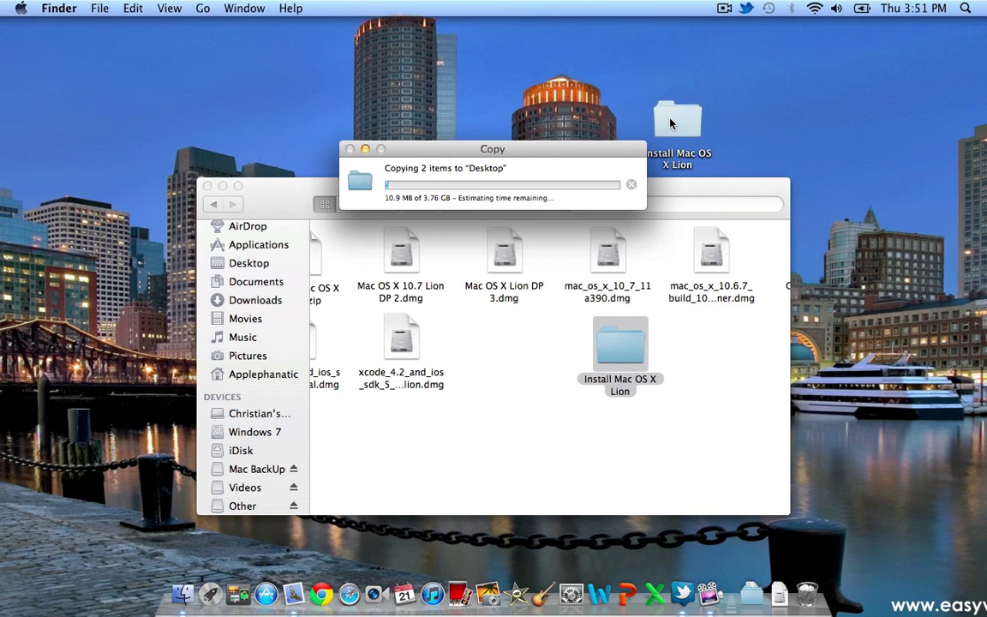
pyautogui.click(726, 10)
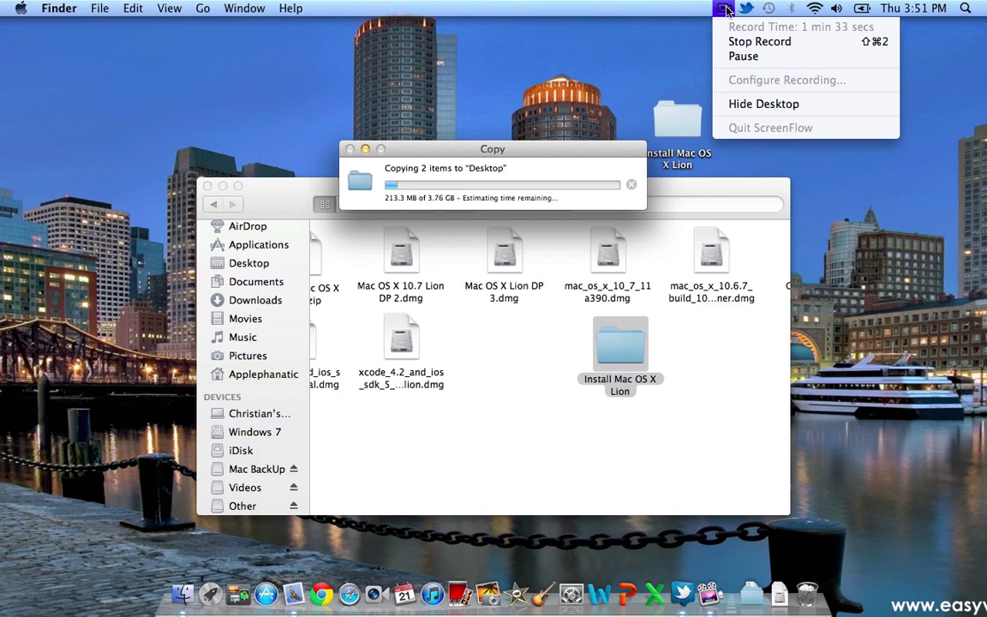
pyautogui.click(666, 65)
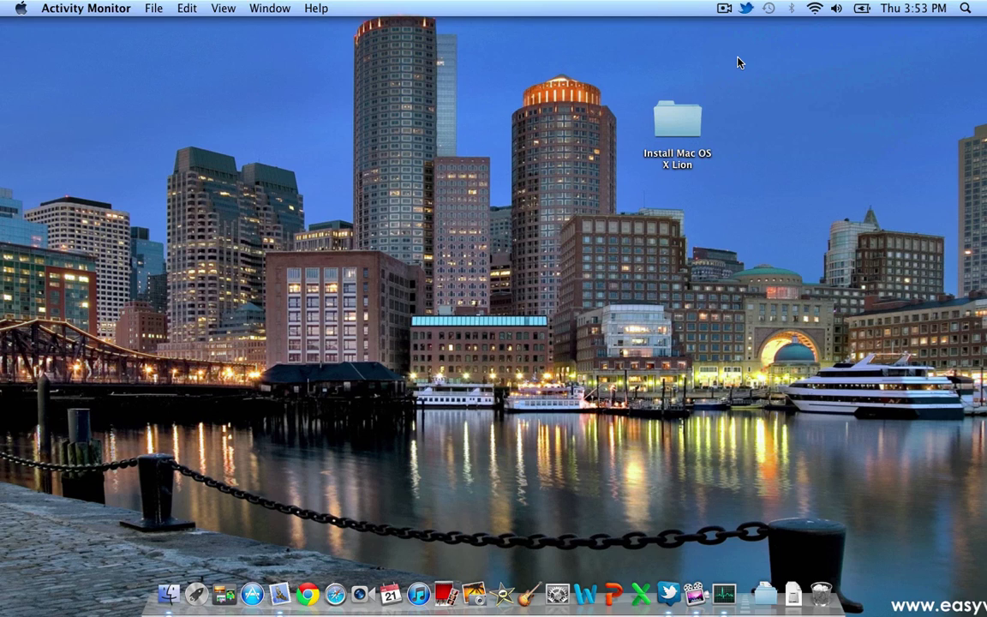
# Open the desktop Lion folder and browse the installer's package contents to Contents/SharedSupport
pyautogui.doubleClick(685, 131)
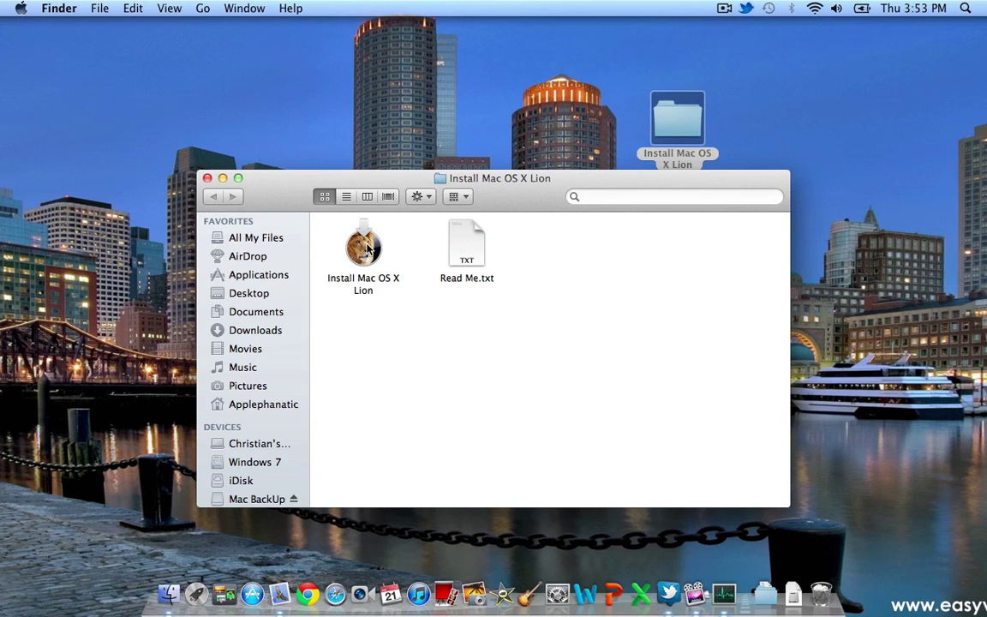
pyautogui.moveTo(367, 248)
pyautogui.mouseDown()
pyautogui.moveTo(434, 117)
pyautogui.moveTo(360, 235)
pyautogui.moveTo(366, 264)
pyautogui.mouseUp()
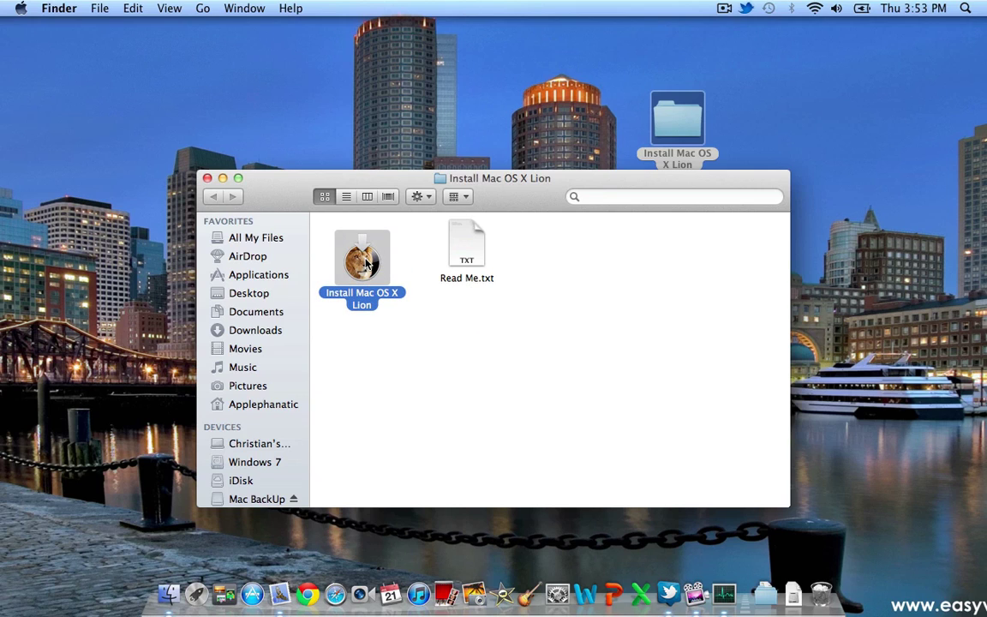
pyautogui.rightClick(367, 264)
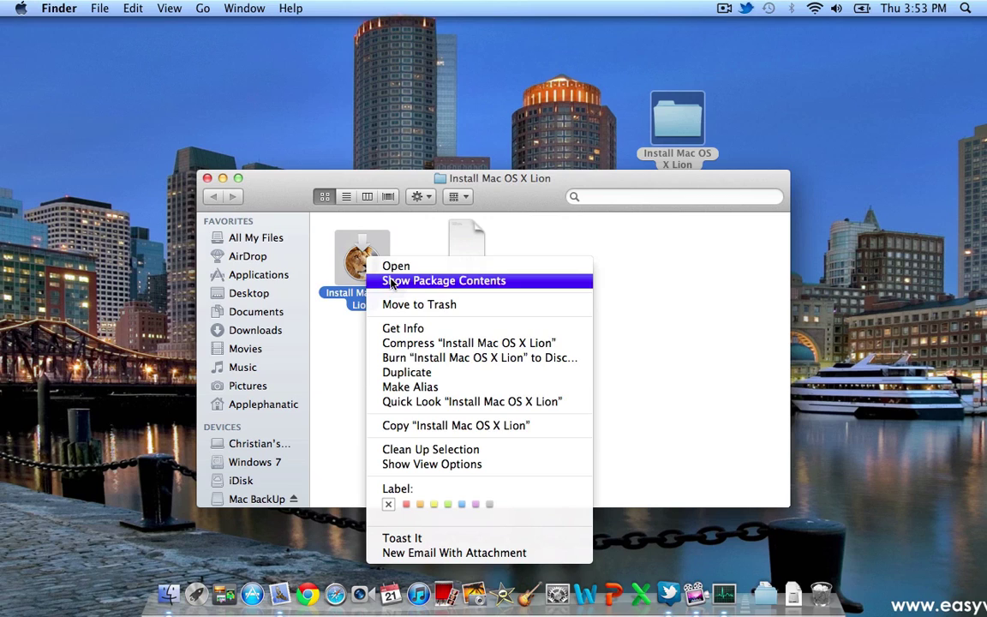
pyautogui.click(391, 281)
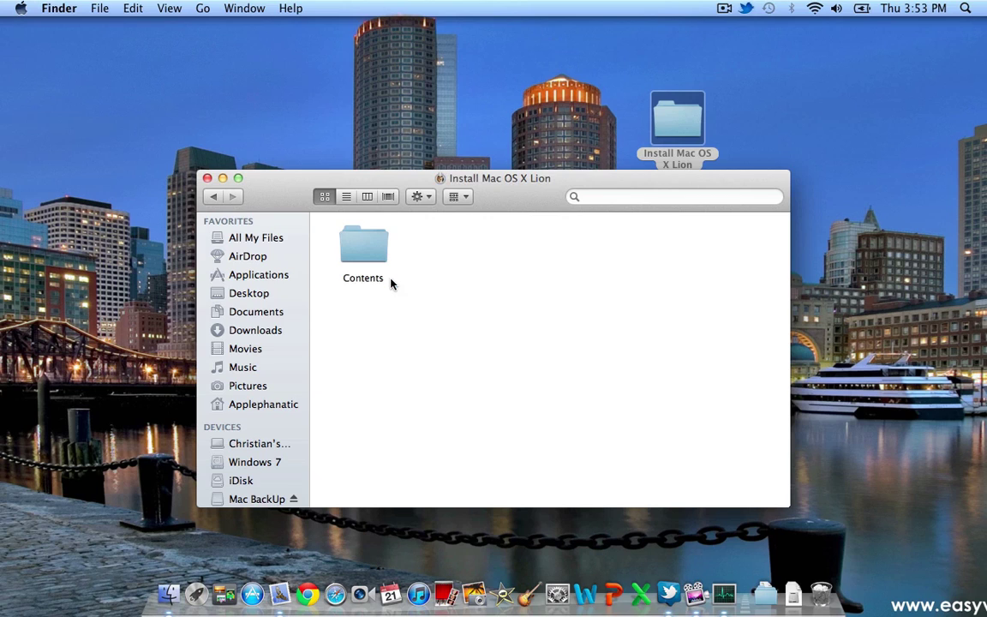
pyautogui.doubleClick(373, 259)
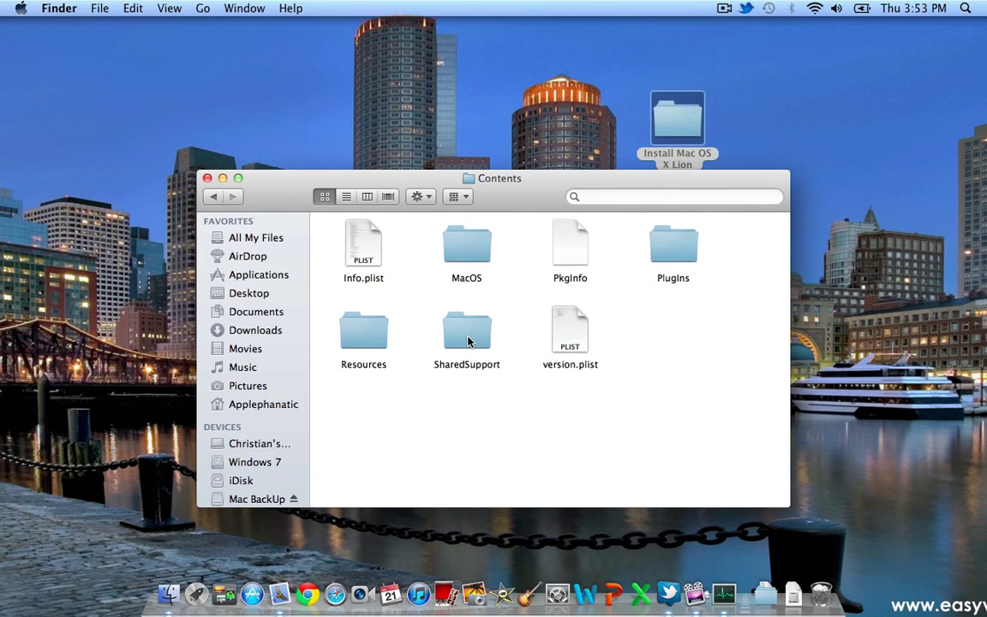
pyautogui.doubleClick(469, 342)
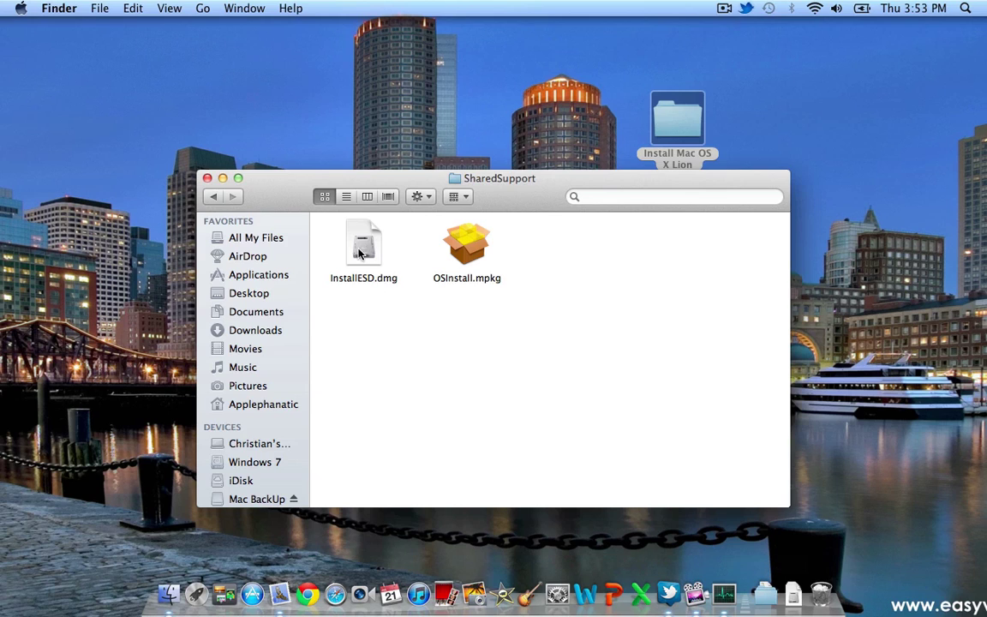
# Copy InstallESD.dmg to the desktop and launch Disk Utility through a Spotlight search for 'disk'
pyautogui.moveTo(359, 252); pyautogui.dragTo(359, 86)
pyautogui.click(963, 9)
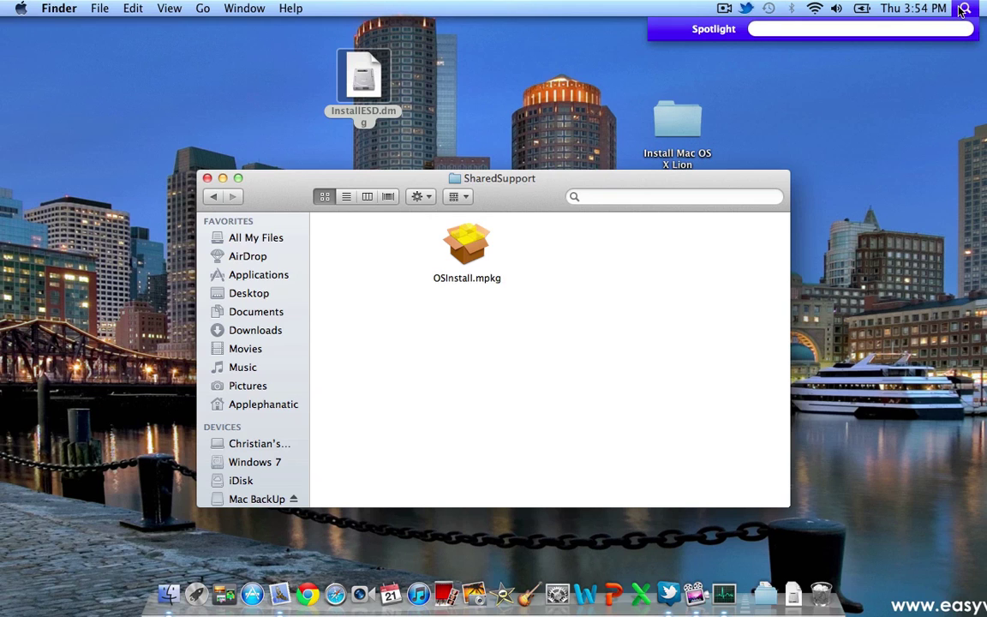
pyautogui.write('disk')
pyautogui.press('Return')
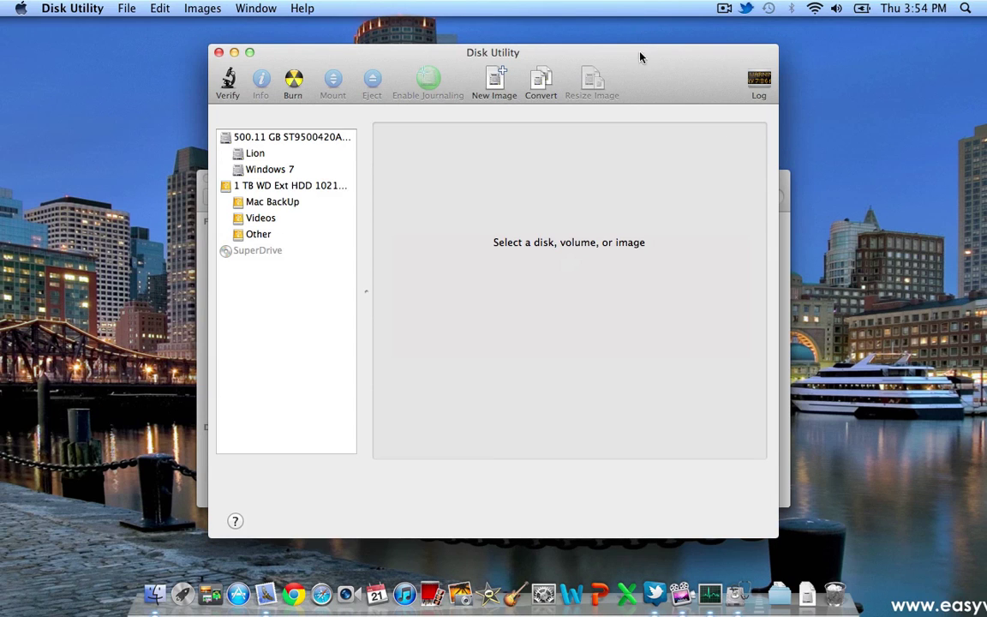
# Load InstallESD.dmg into Disk Utility's Restore tab with the Windows 7 volume selected
pyautogui.moveTo(635, 49); pyautogui.dragTo(663, 189)
pyautogui.click(287, 310)
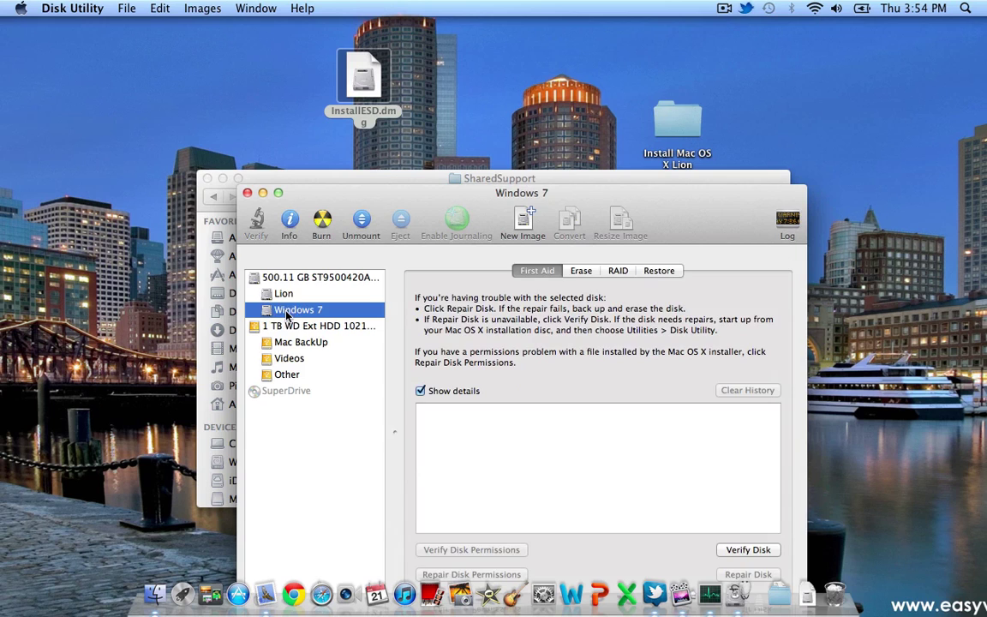
pyautogui.click(659, 269)
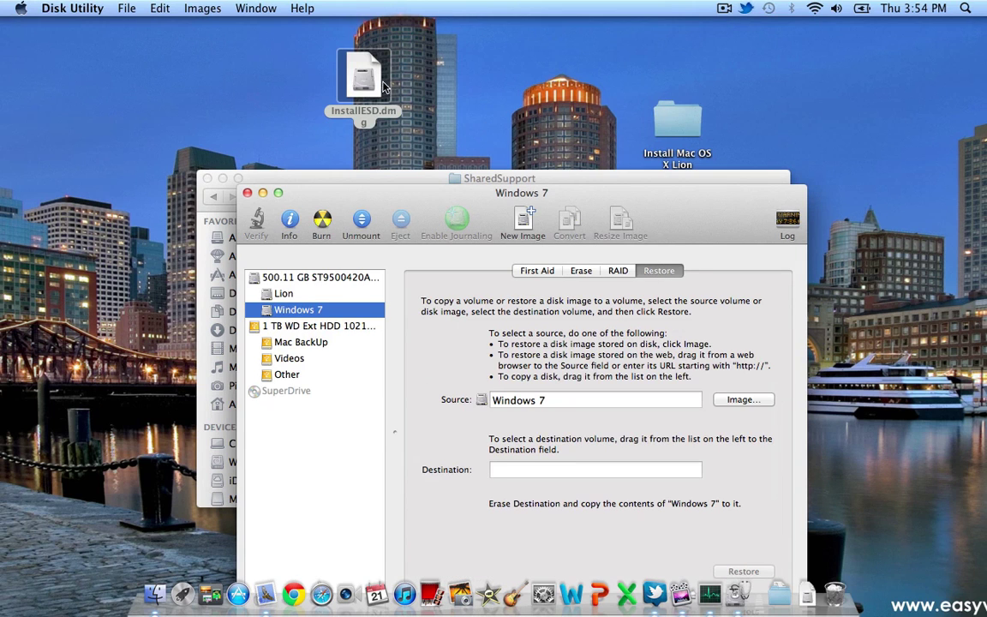
pyautogui.moveTo(363, 81); pyautogui.dragTo(514, 471)
# Quit Disk Utility and return InstallESD.dmg to the SharedSupport folder
pyautogui.moveTo(612, 195); pyautogui.dragTo(592, 116)
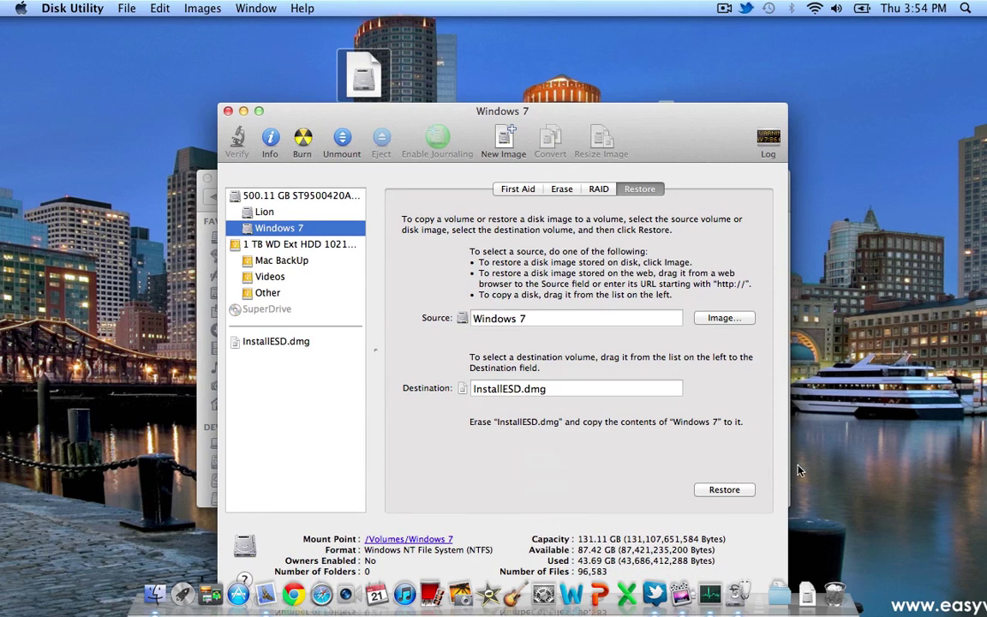
pyautogui.click(229, 112)
pyautogui.moveTo(363, 81); pyautogui.dragTo(355, 253)
# Close SharedSupport, trash the desktop Lion folder, and check build and serial in About This Mac
pyautogui.click(208, 178)
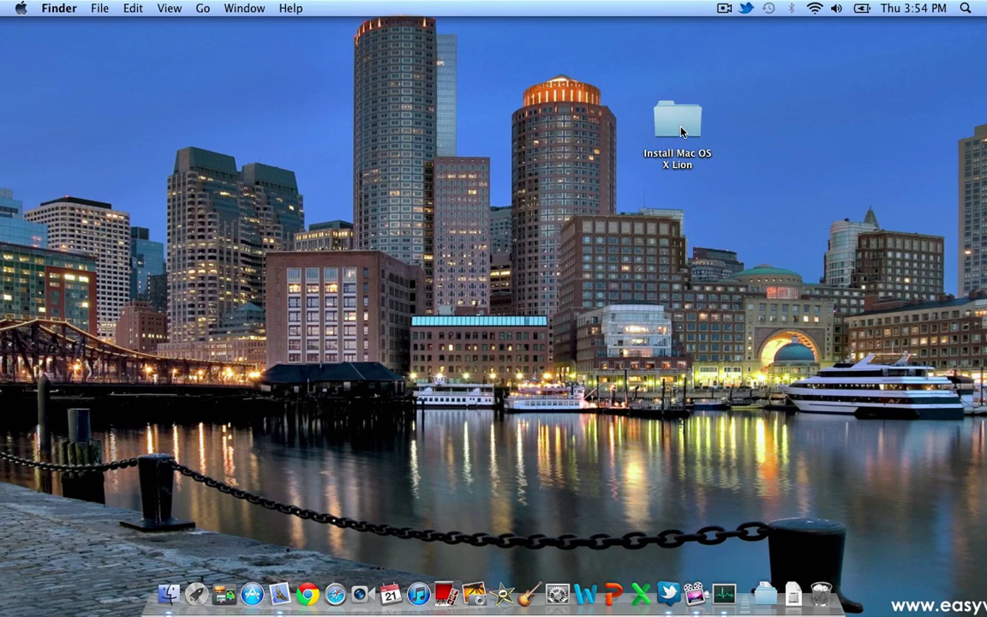
pyautogui.moveTo(677, 125); pyautogui.dragTo(835, 602)
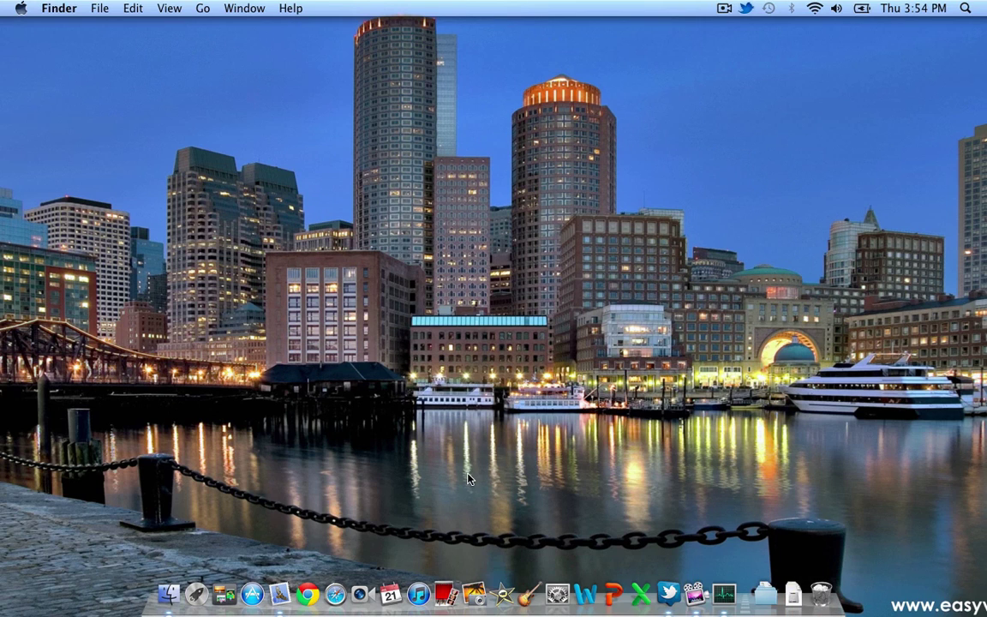
pyautogui.click(21, 9)
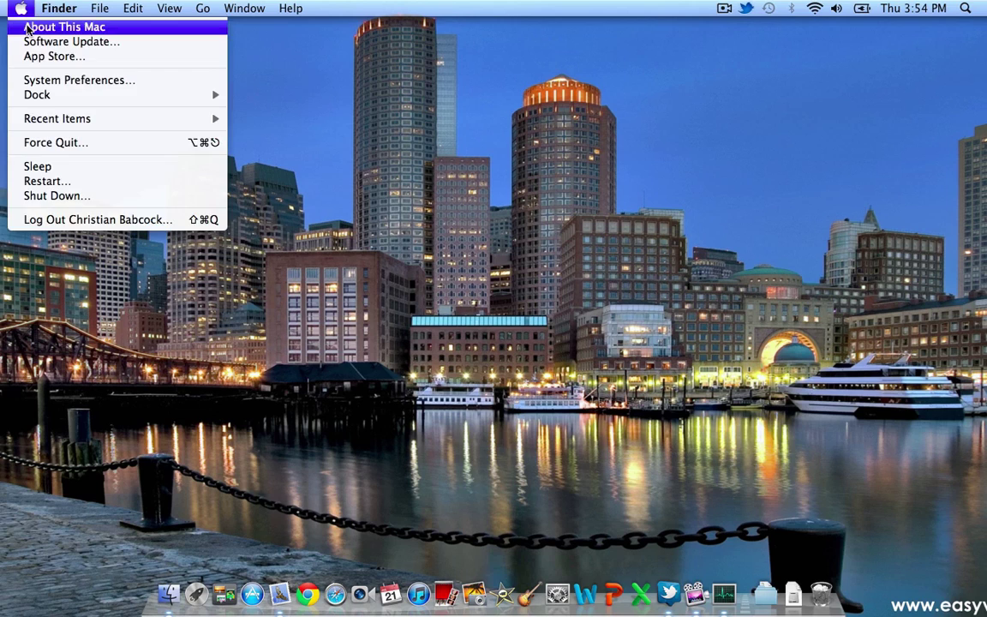
pyautogui.click(52, 24)
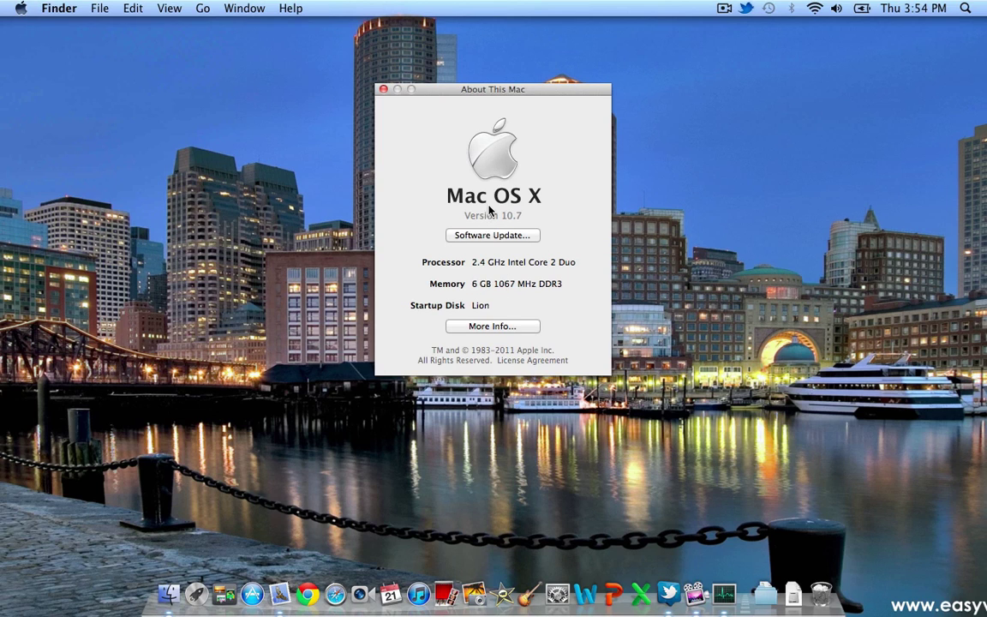
pyautogui.click(487, 219)
pyautogui.click(489, 218)
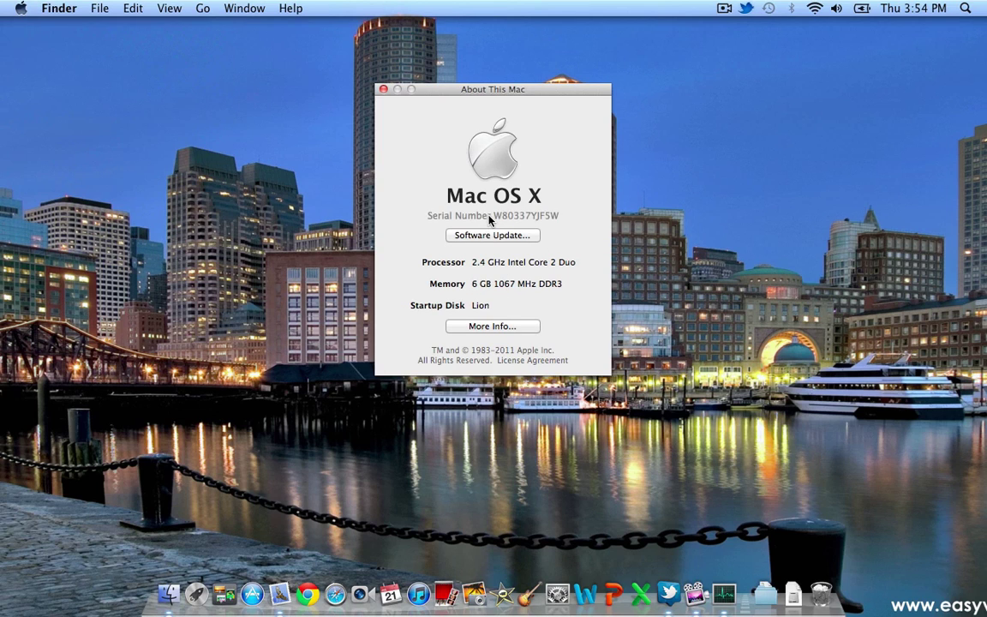
pyautogui.click(384, 91)
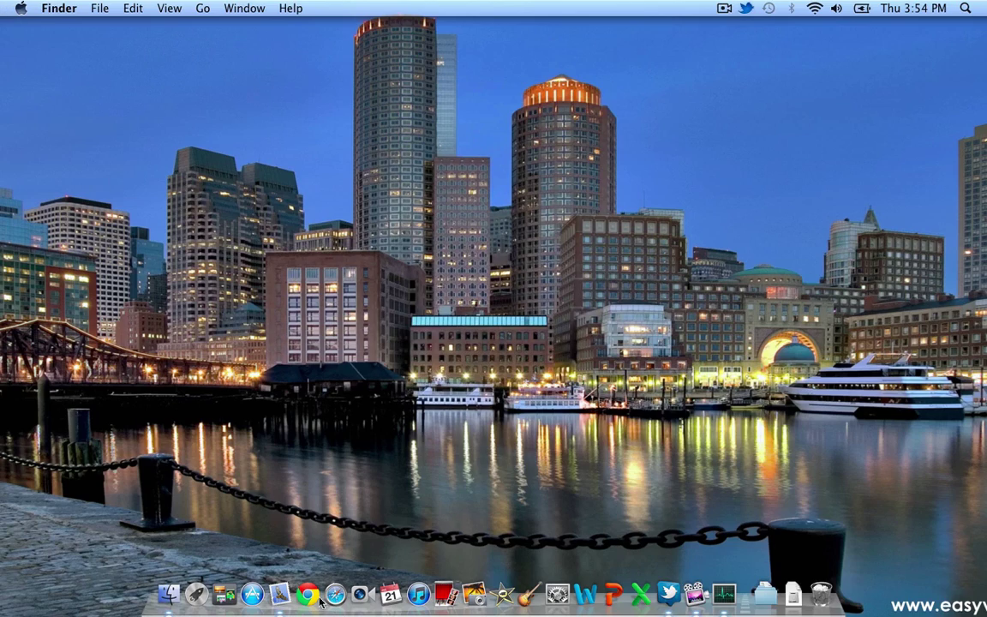
# Cycle through desktop spaces and the Dashboard with Control-arrow keys, ending on another space
pyautogui.hotkey('ctrl', 'Right')
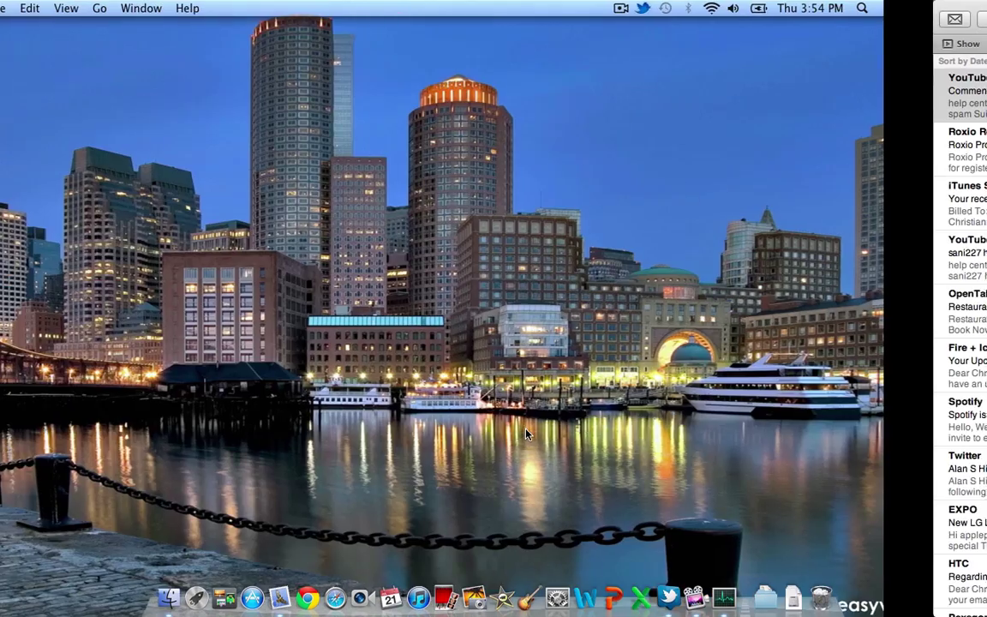
pyautogui.hotkey('ctrl', 'Left')
pyautogui.hotkey('ctrl', 'Left')
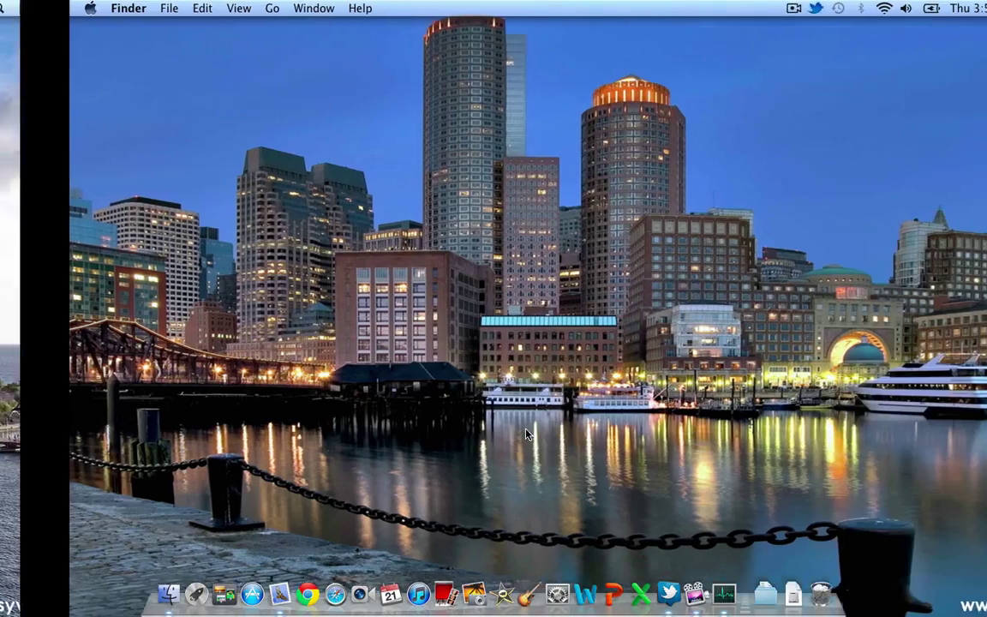
pyautogui.hotkey('ctrl', 'Left')
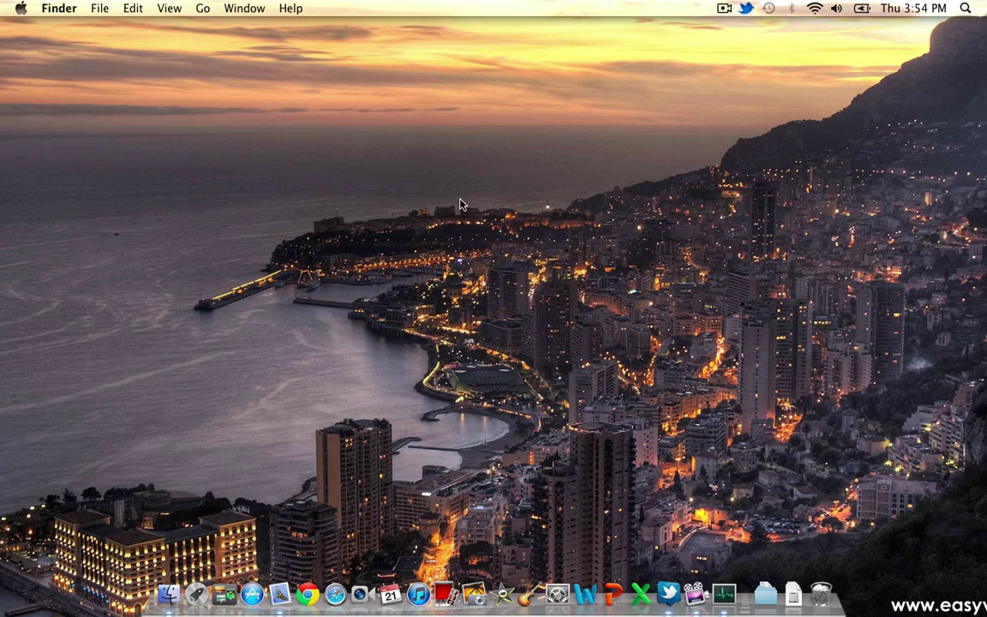
pyautogui.hotkey('ctrl', 'Left')
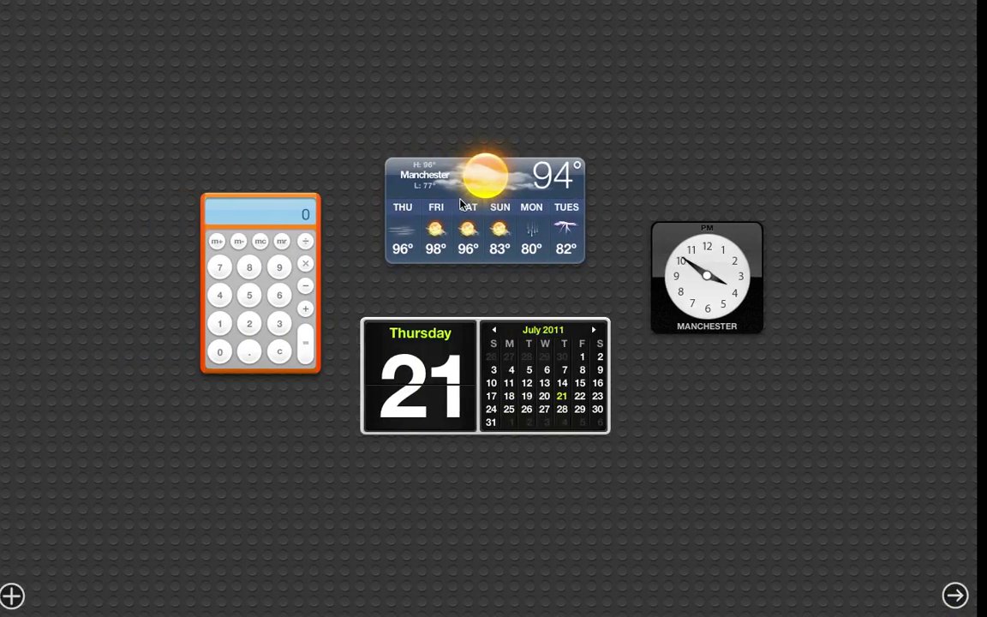
pyautogui.hotkey('ctrl', 'Right')
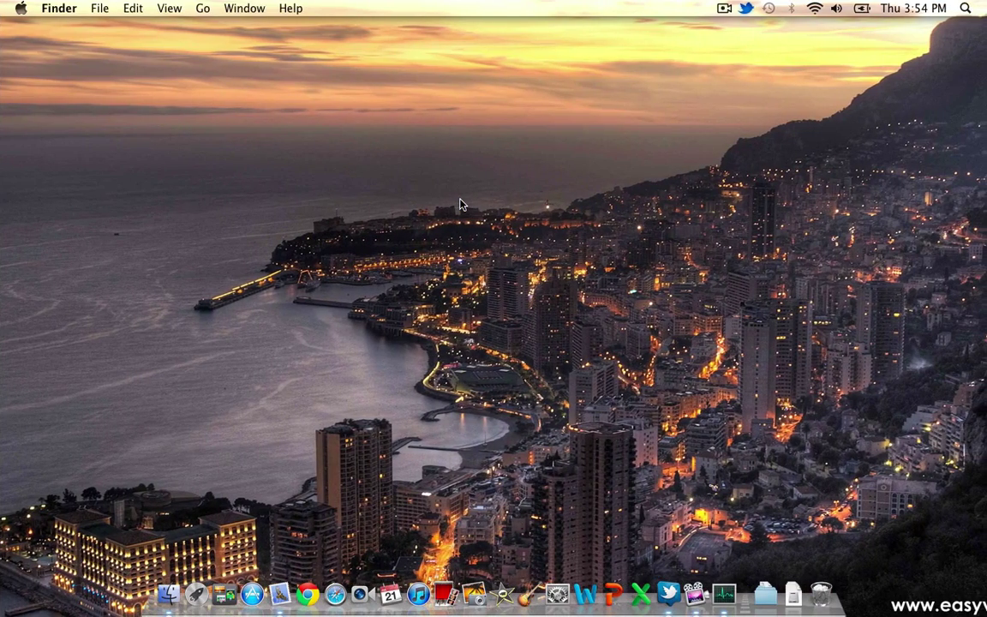